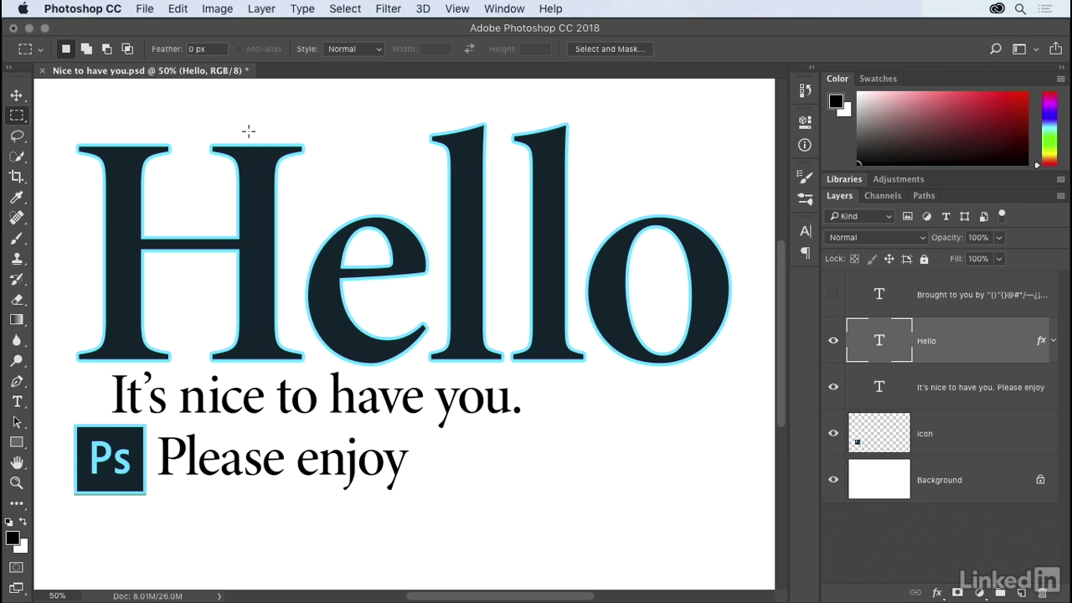
With the Type tool, cut the font family down to 'Concept' and scroll the Concept fonts previewing Hello.
{"action": "left_click", "coordinate": [19, 402]}
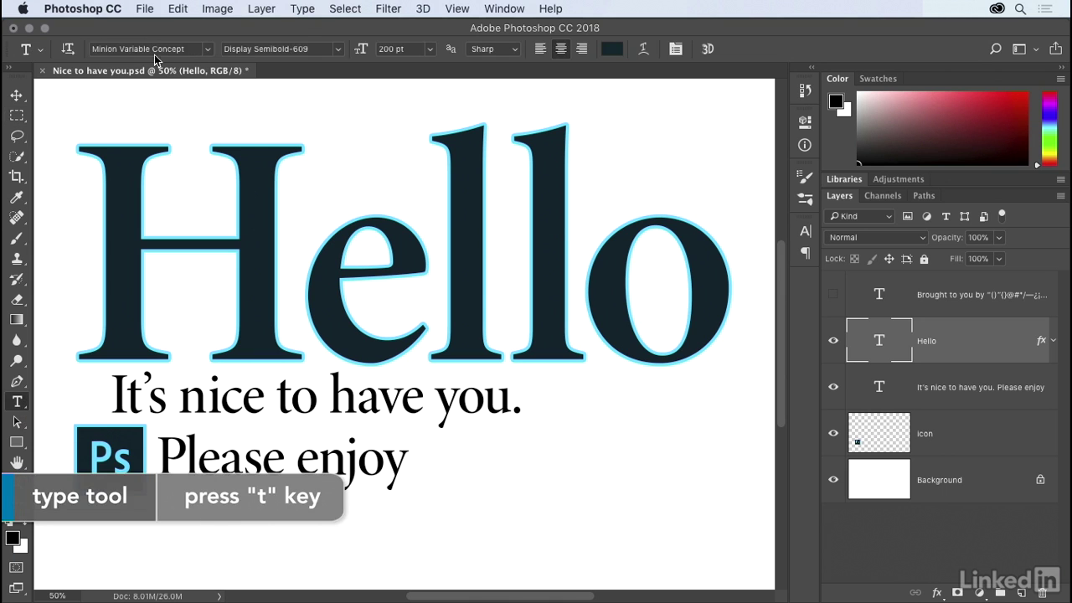
{"action": "left_click_drag", "start_coordinate": [149, 49], "coordinate": [77, 40]}
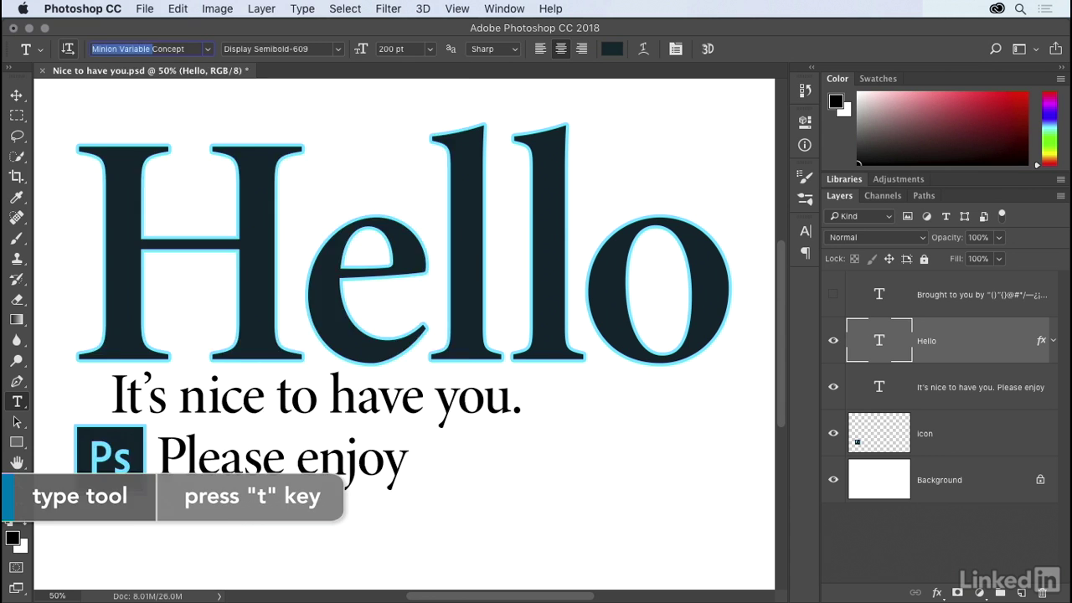
{"action": "key", "text": "BackSpace"}
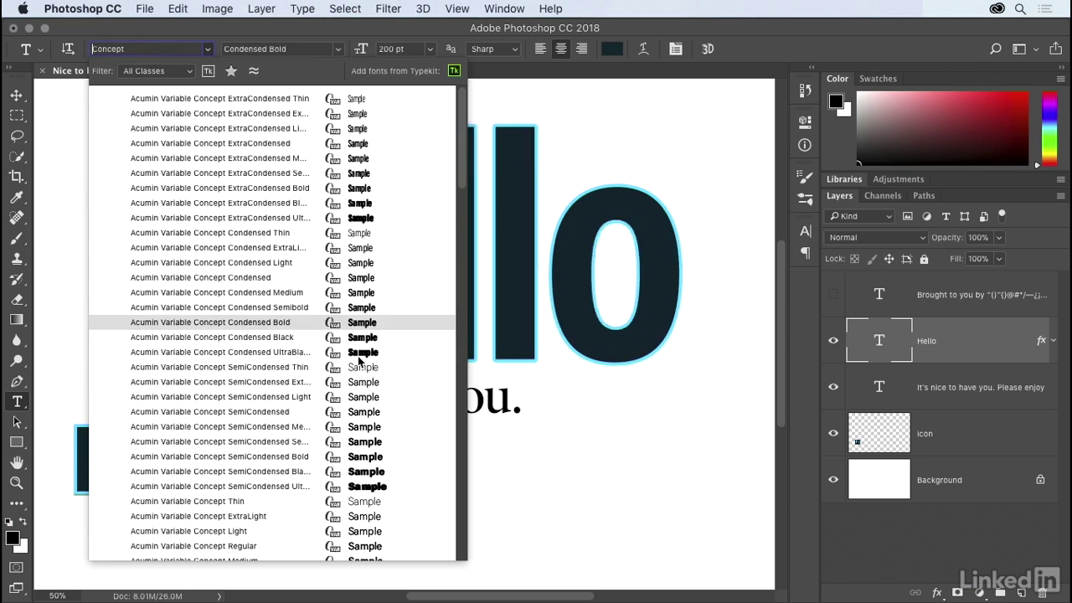
{"action": "scroll", "coordinate": [358, 360], "scroll_direction": "down", "scroll_amount": 20}
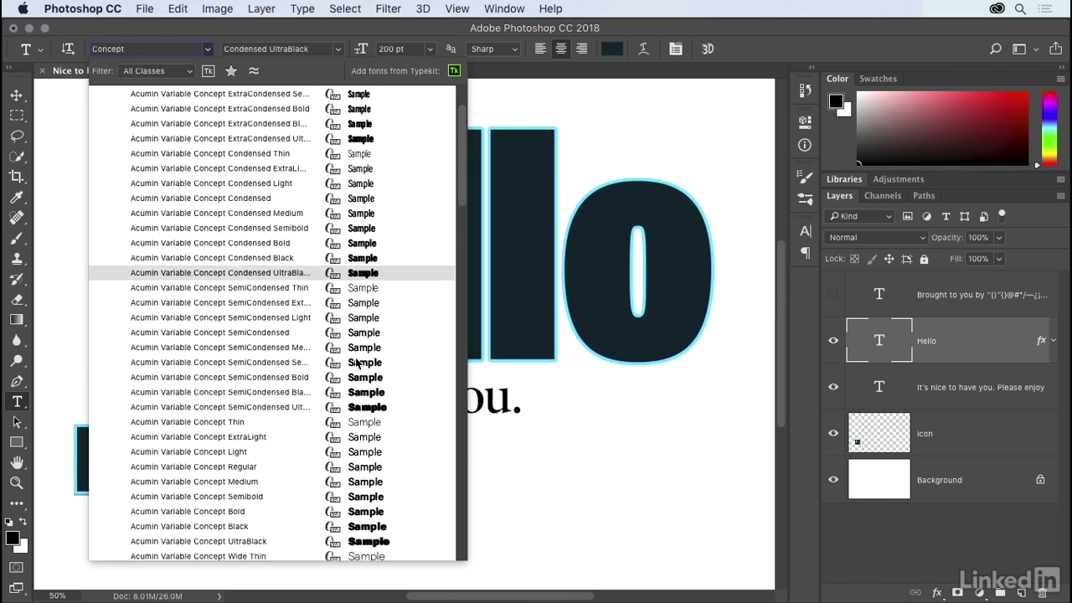
{"action": "scroll", "coordinate": [351, 361], "scroll_direction": "down", "scroll_amount": 20}
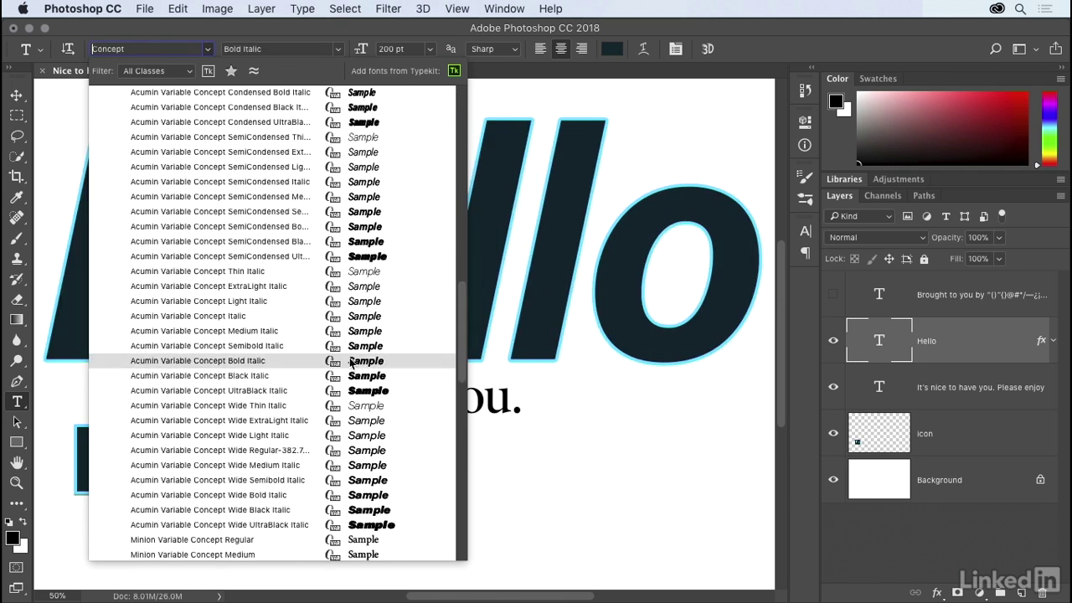
{"action": "scroll", "coordinate": [352, 361], "scroll_direction": "down", "scroll_amount": 20}
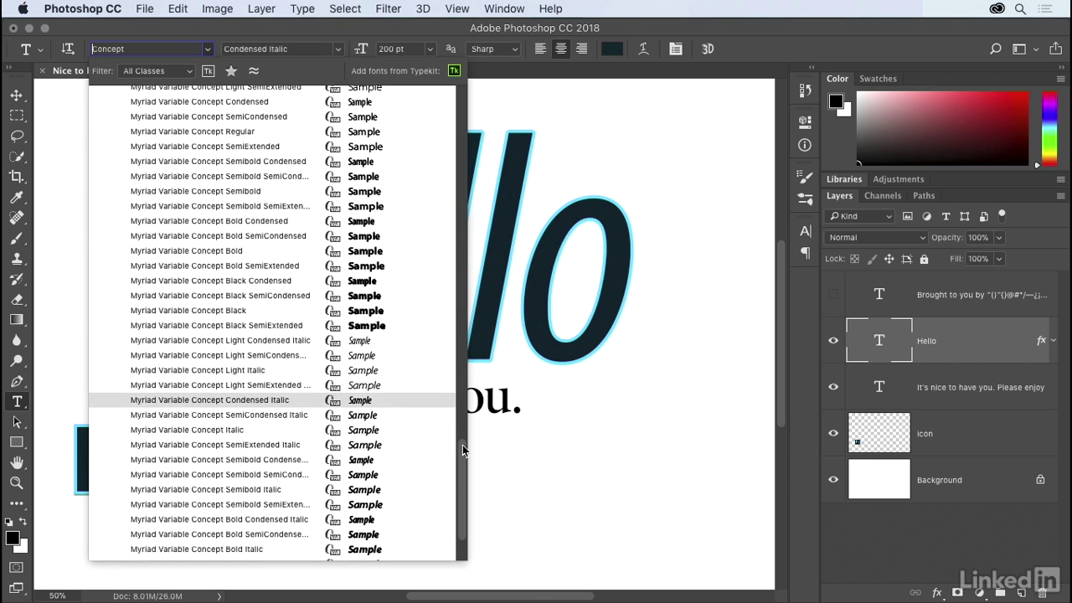
{"action": "scroll", "coordinate": [419, 461], "scroll_direction": "down", "scroll_amount": 3}
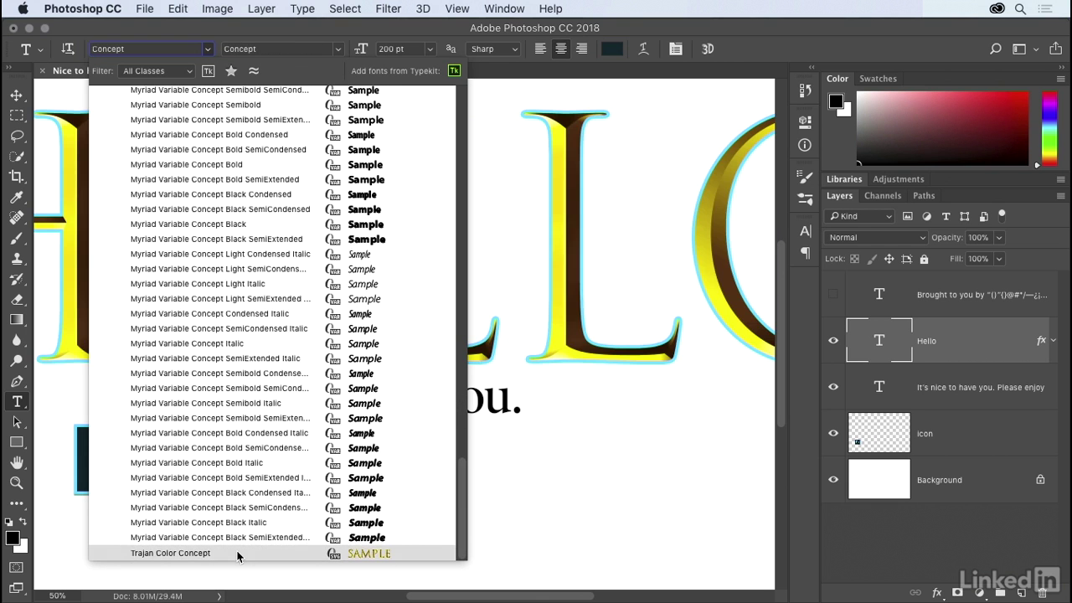
Apply Trajan Color Concept to Hello, browse its glyphs, then undo back to the Minion headline.
{"action": "left_click", "coordinate": [237, 554]}
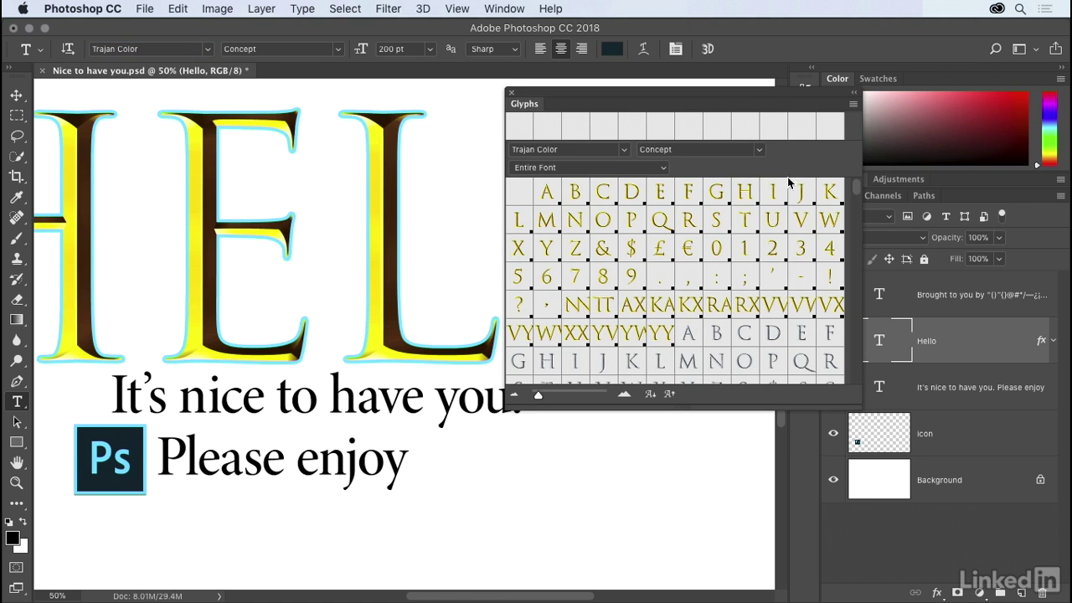
{"action": "scroll", "coordinate": [855, 243], "scroll_direction": "down", "scroll_amount": 2}
{"action": "scroll", "coordinate": [854, 243], "scroll_direction": "down", "scroll_amount": 10}
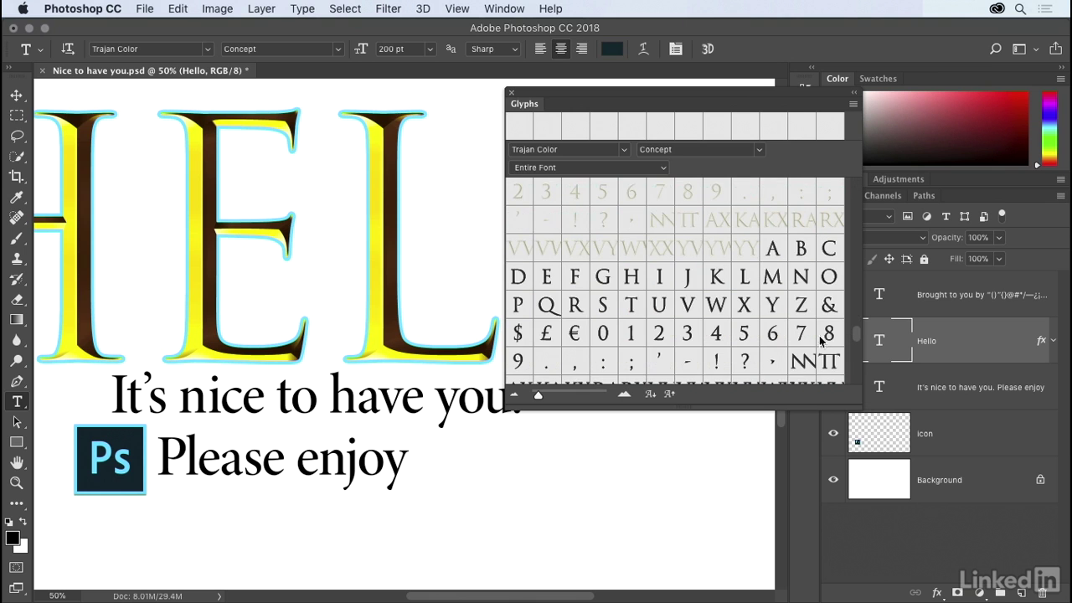
{"action": "left_click", "coordinate": [512, 95]}
{"action": "key", "text": "super+z"}
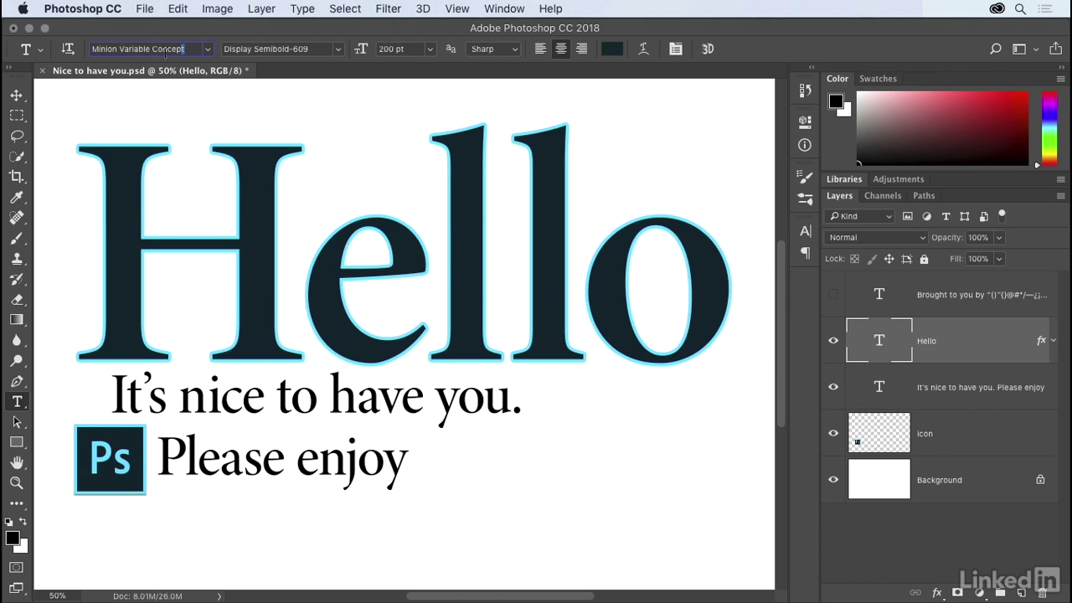
{"action": "left_click_drag", "start_coordinate": [184, 49], "coordinate": [66, 49]}
{"action": "key", "text": "BackSpace"}
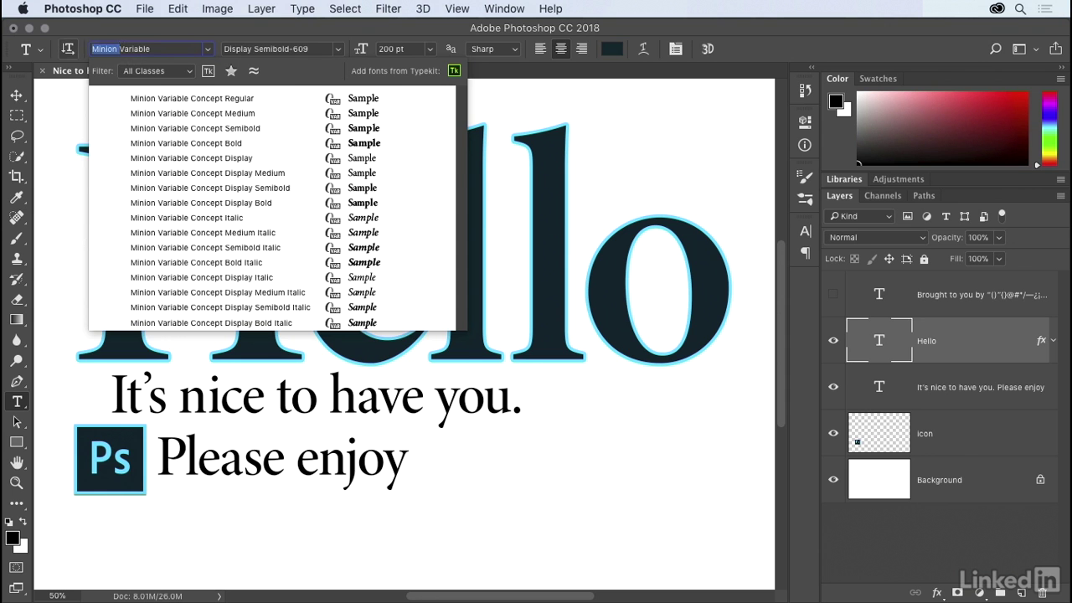
{"action": "key", "text": "BackSpace"}
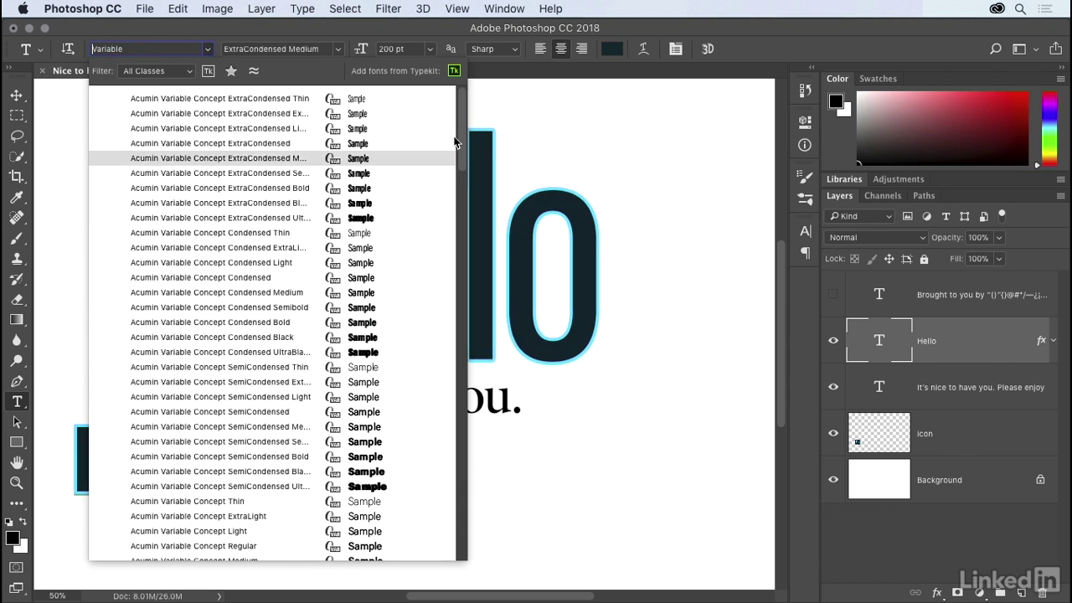
{"action": "left_click_drag", "start_coordinate": [461, 135], "coordinate": [460, 482]}
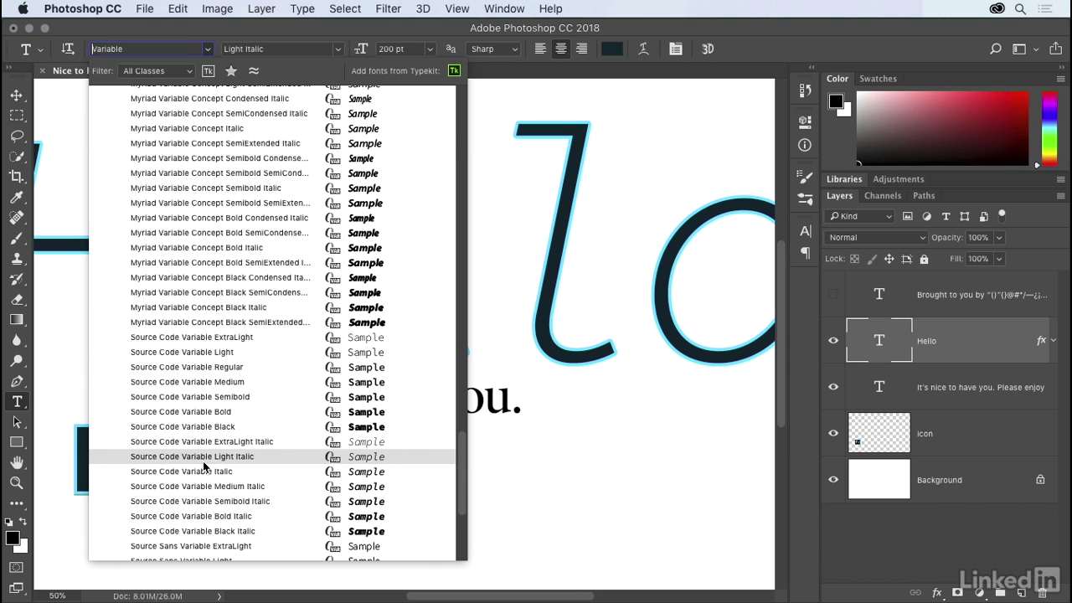
{"action": "key", "text": "Escape"}
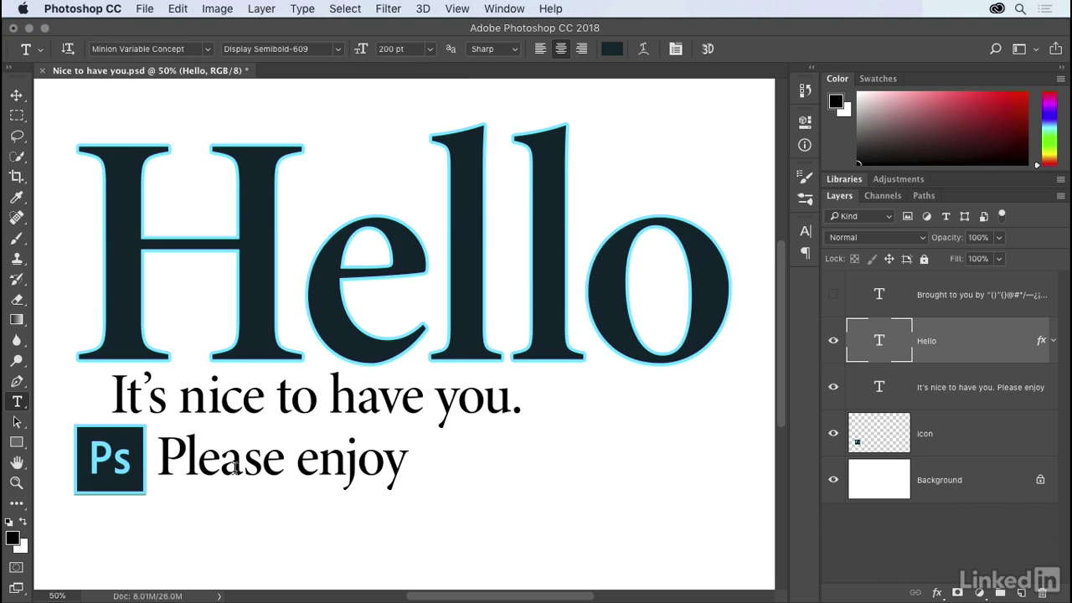
Type 'the "show."' after 'Please enjoy' and select the quoted word with its quotes.
{"action": "left_click", "coordinate": [402, 462]}
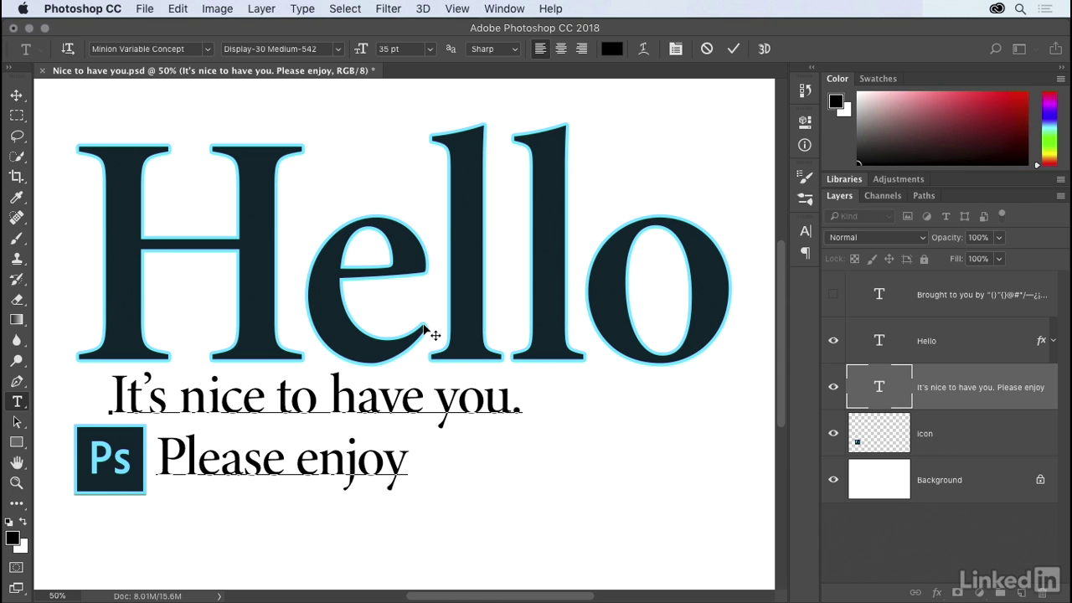
{"action": "type", "text": "the \""}
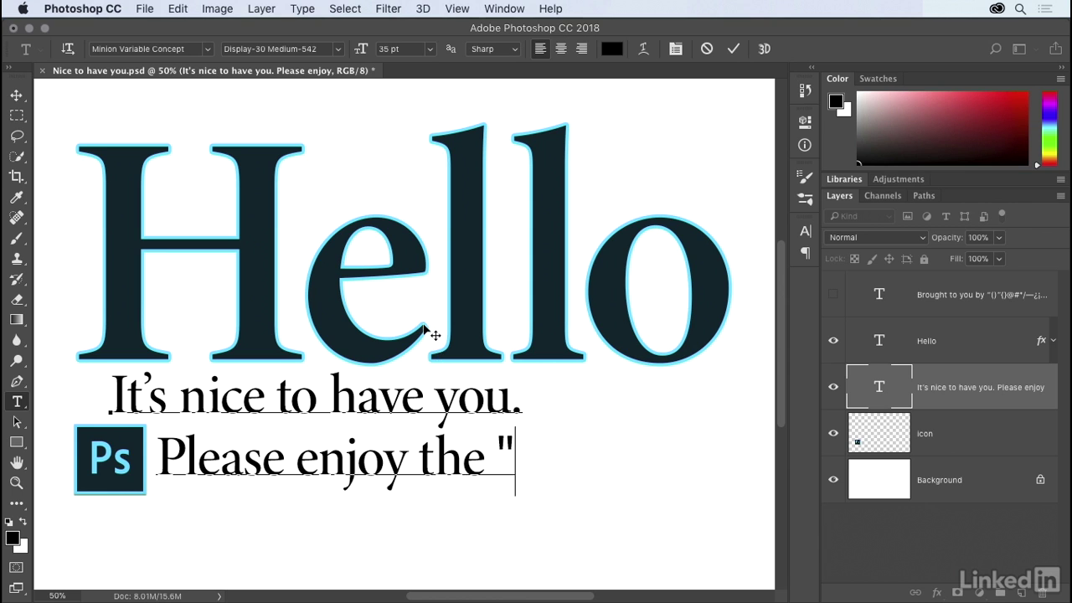
{"action": "type", "text": "show.\""}
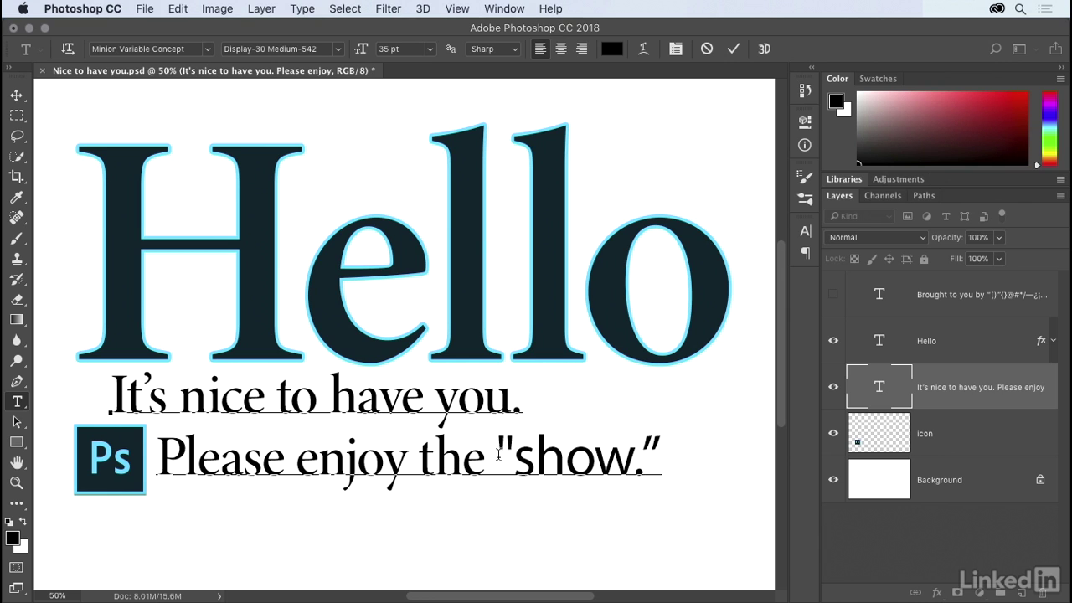
{"action": "left_click_drag", "start_coordinate": [496, 459], "coordinate": [660, 456]}
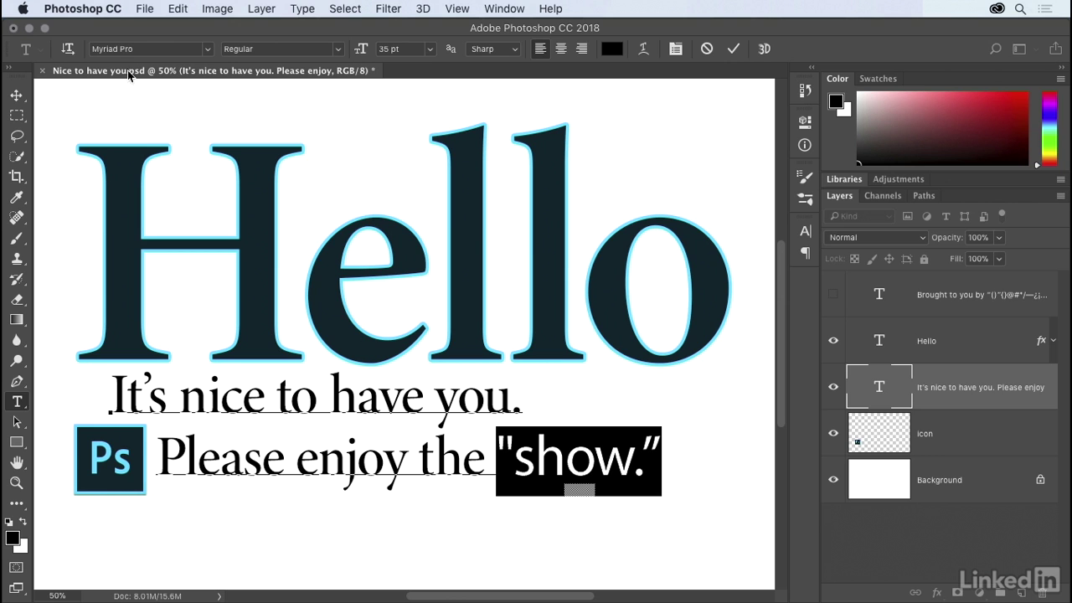
Open the Glyphs panel from the Window menu, scroll through the glyphs, then close it.
{"action": "left_click", "coordinate": [502, 9]}
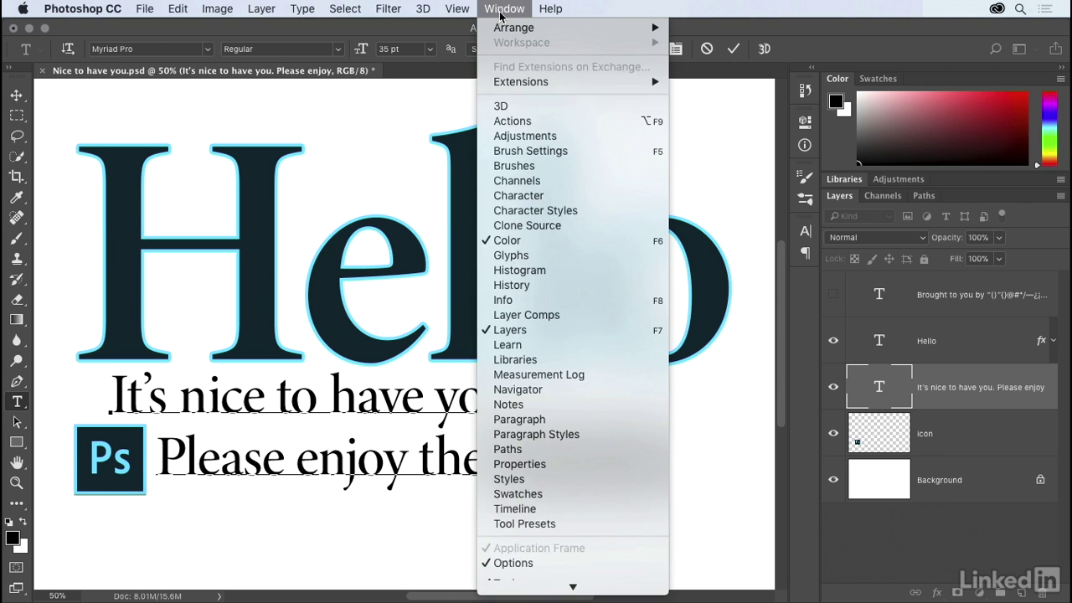
{"action": "left_click", "coordinate": [547, 254]}
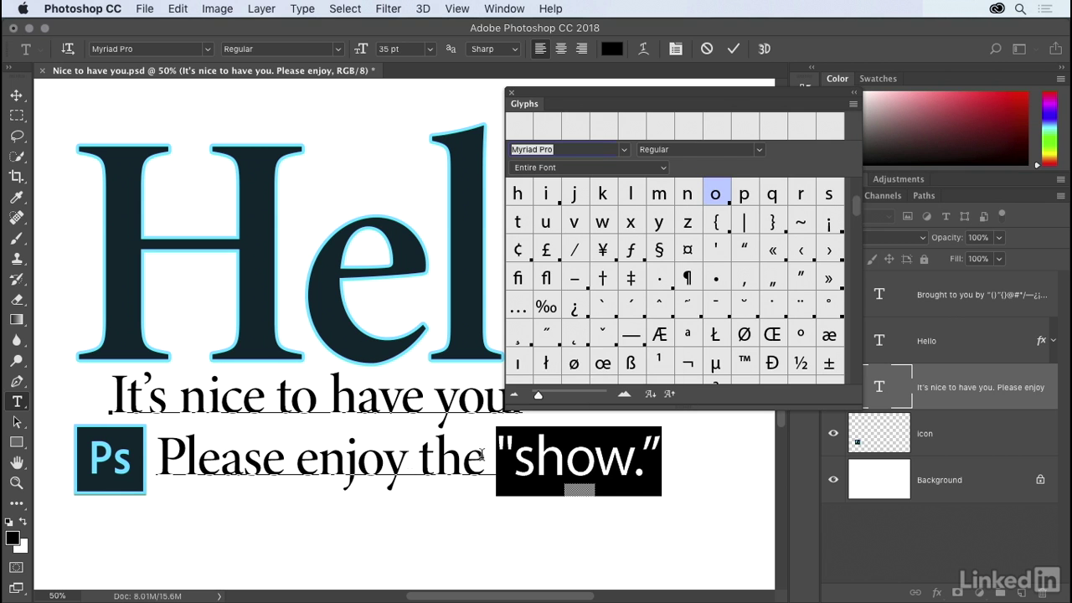
{"action": "left_click", "coordinate": [459, 457]}
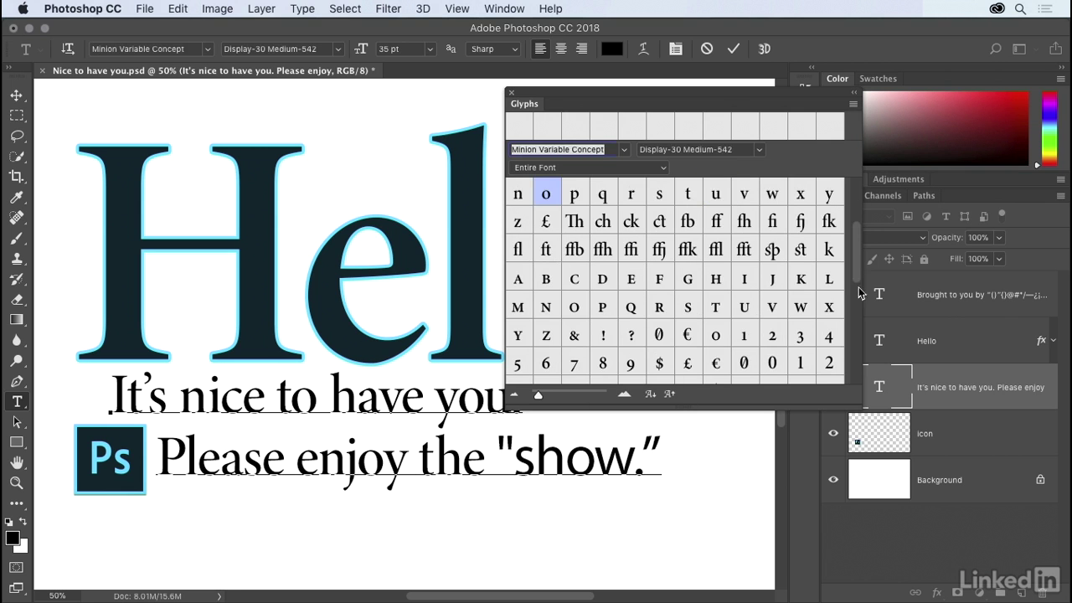
{"action": "scroll", "coordinate": [858, 291], "scroll_direction": "down", "scroll_amount": 1}
{"action": "left_click_drag", "start_coordinate": [858, 292], "coordinate": [851, 343]}
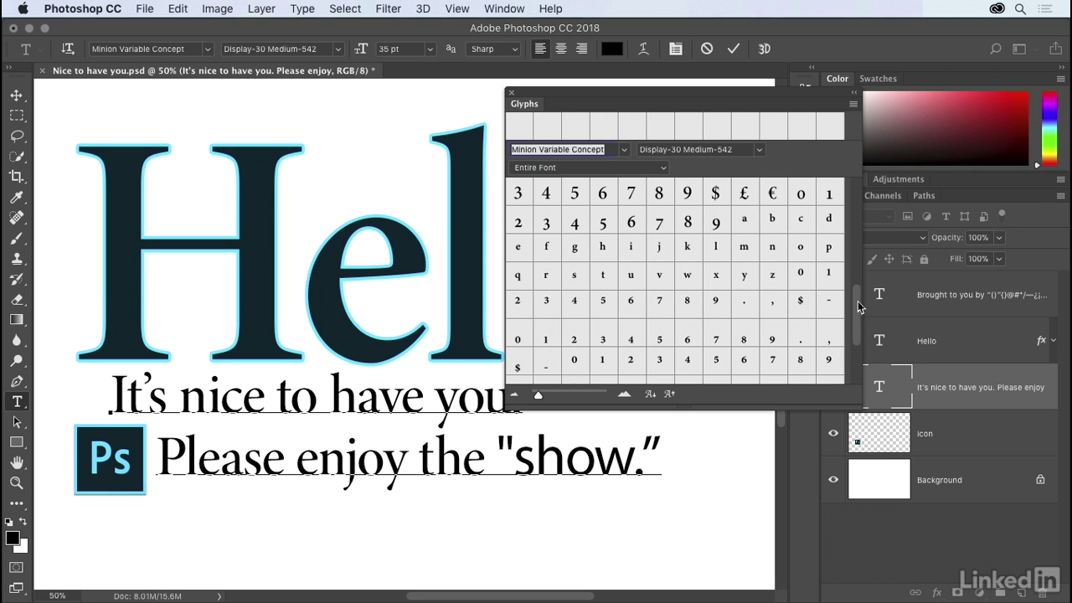
{"action": "left_click_drag", "start_coordinate": [857, 308], "coordinate": [847, 201]}
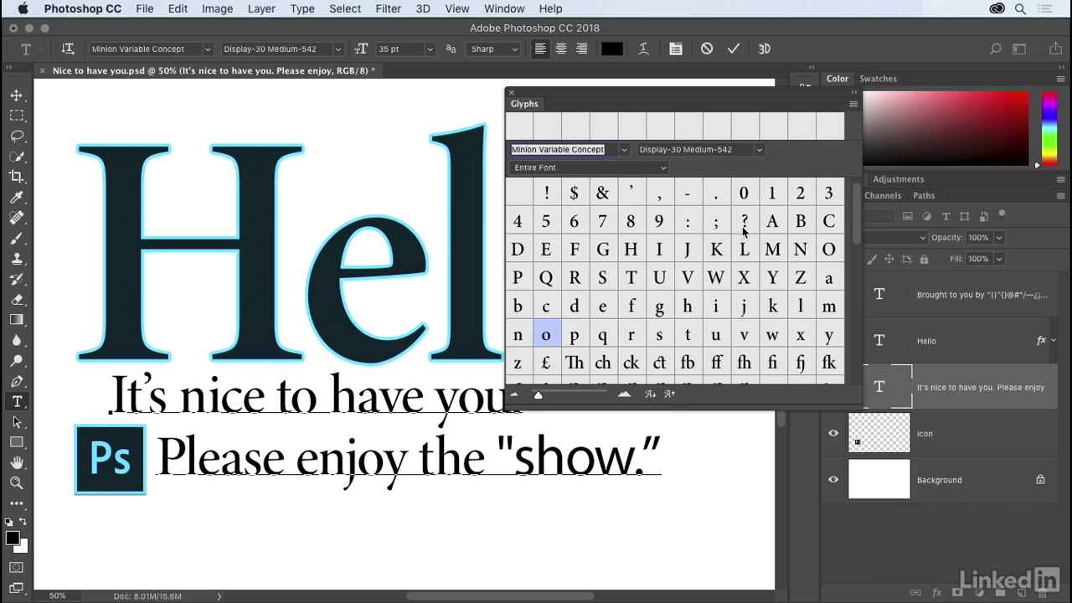
{"action": "left_click", "coordinate": [511, 95]}
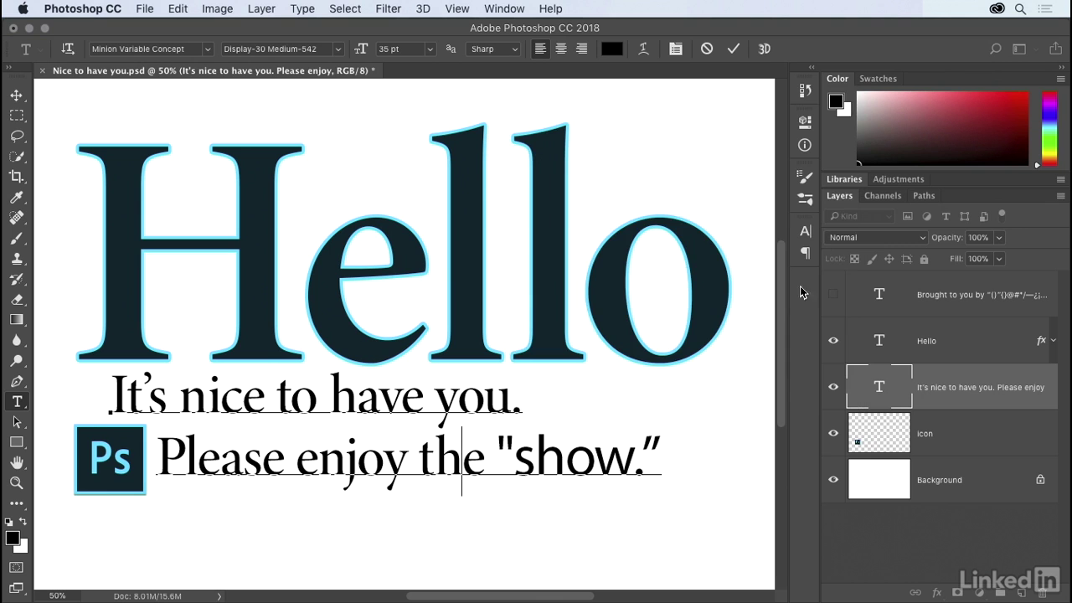
Commit the text edit and make the 'Brought to you by' credit layer visible.
{"action": "left_click", "coordinate": [836, 300]}
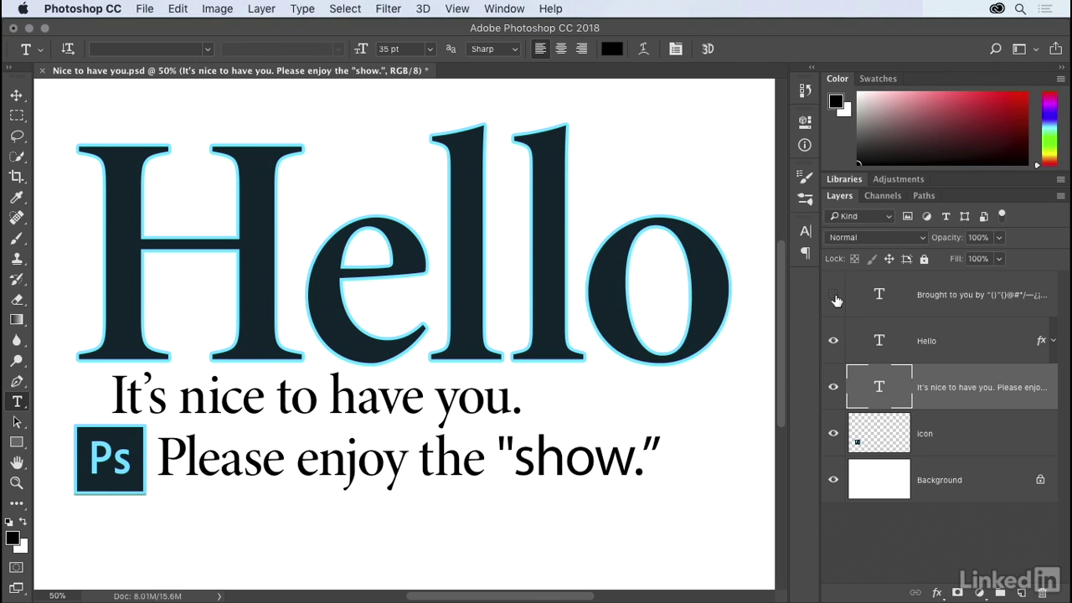
{"action": "left_click", "coordinate": [834, 298]}
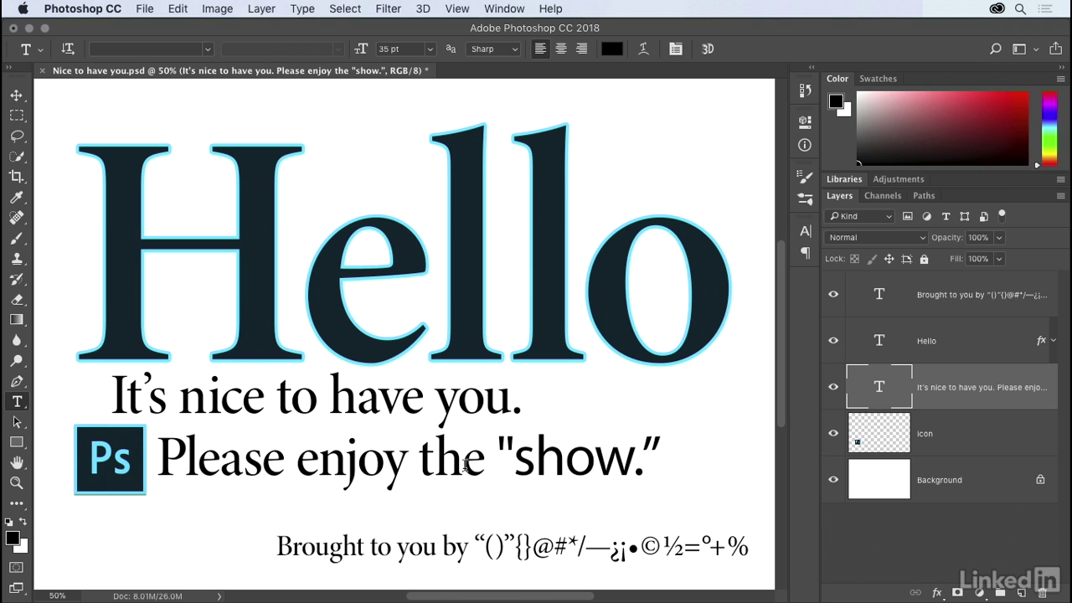
Drop the quotes so the line reads 'Please enjoy the show.' and add '(' before Please.
{"action": "left_click_drag", "start_coordinate": [462, 465], "coordinate": [659, 473]}
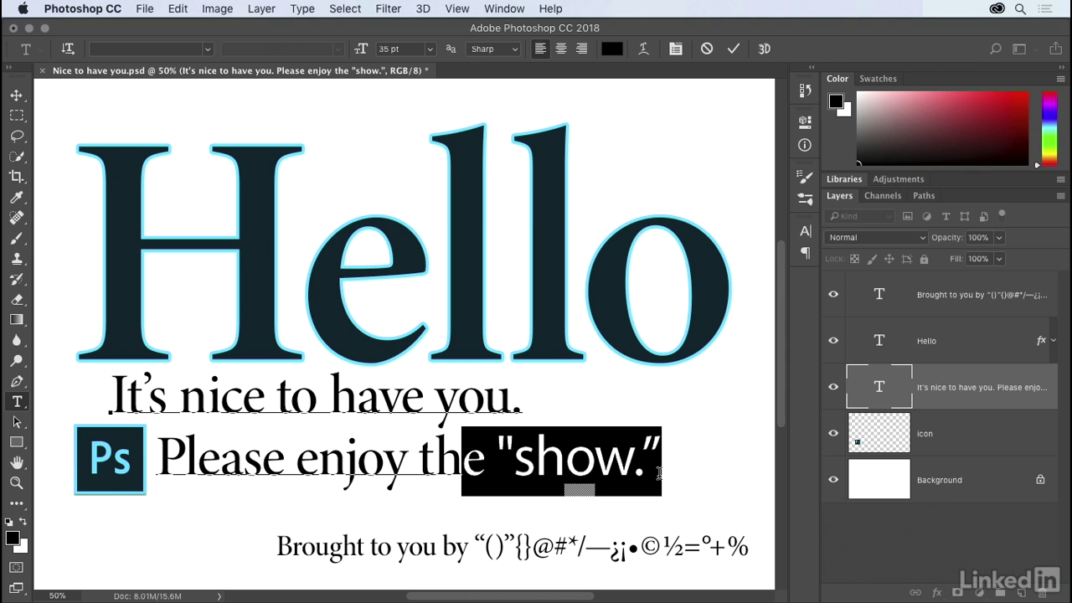
{"action": "key", "text": "BackSpace"}
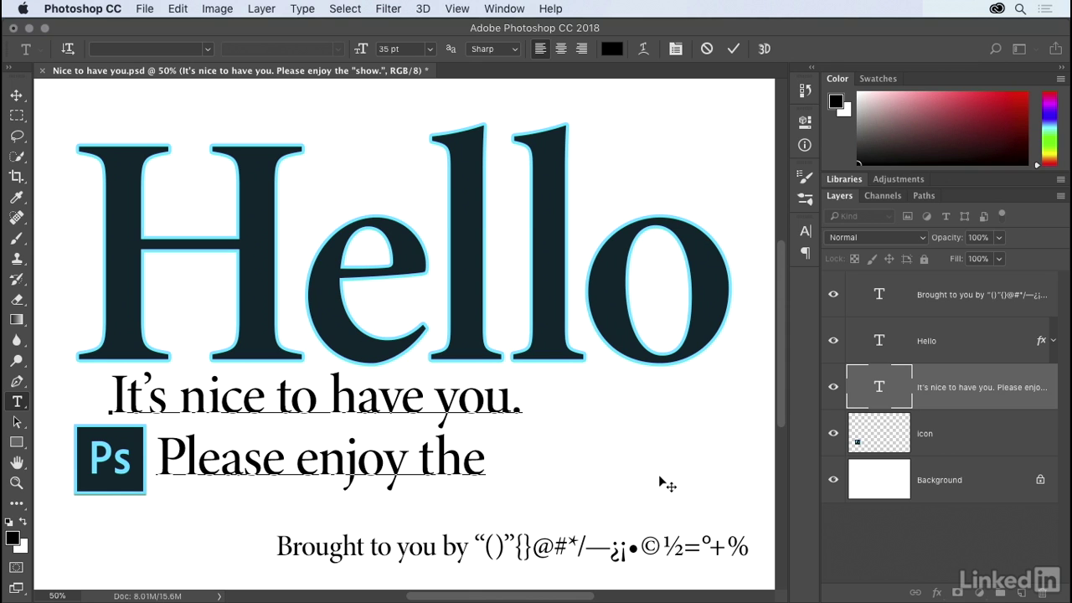
{"action": "type", "text": "show."}
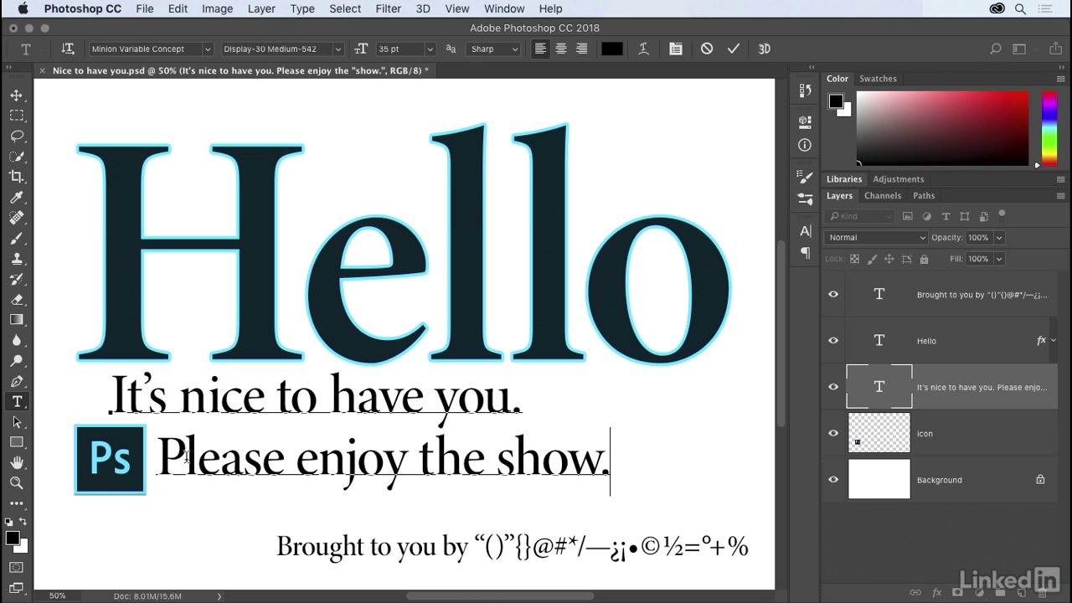
{"action": "left_click", "coordinate": [161, 458]}
{"action": "type", "text": "("}
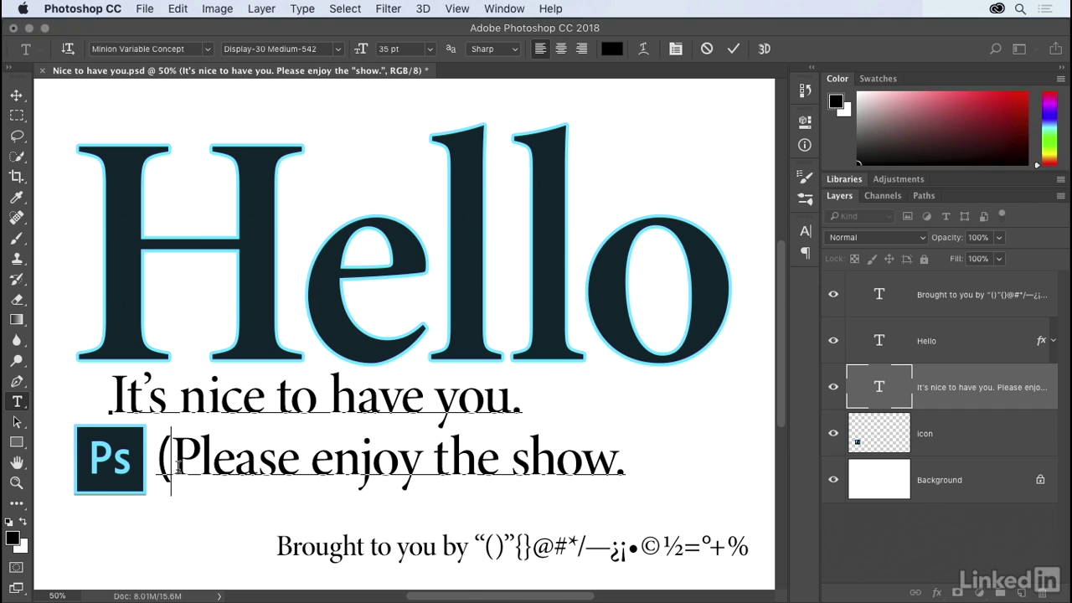
Set the opening parenthesis in Minion Pro Regular and copy it.
{"action": "left_click_drag", "start_coordinate": [173, 462], "coordinate": [153, 462]}
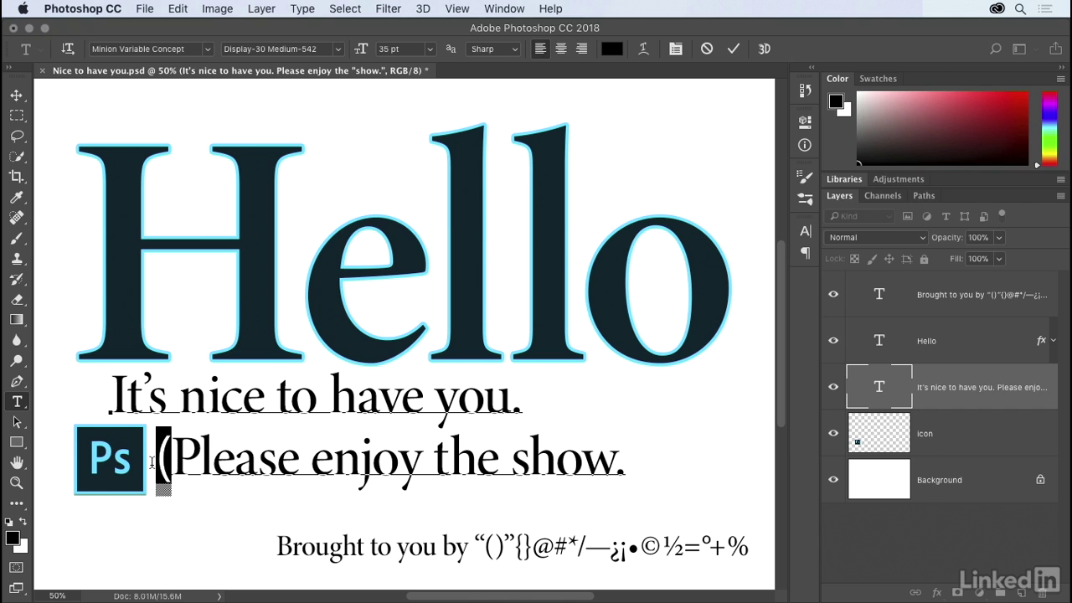
{"action": "left_click", "coordinate": [144, 48]}
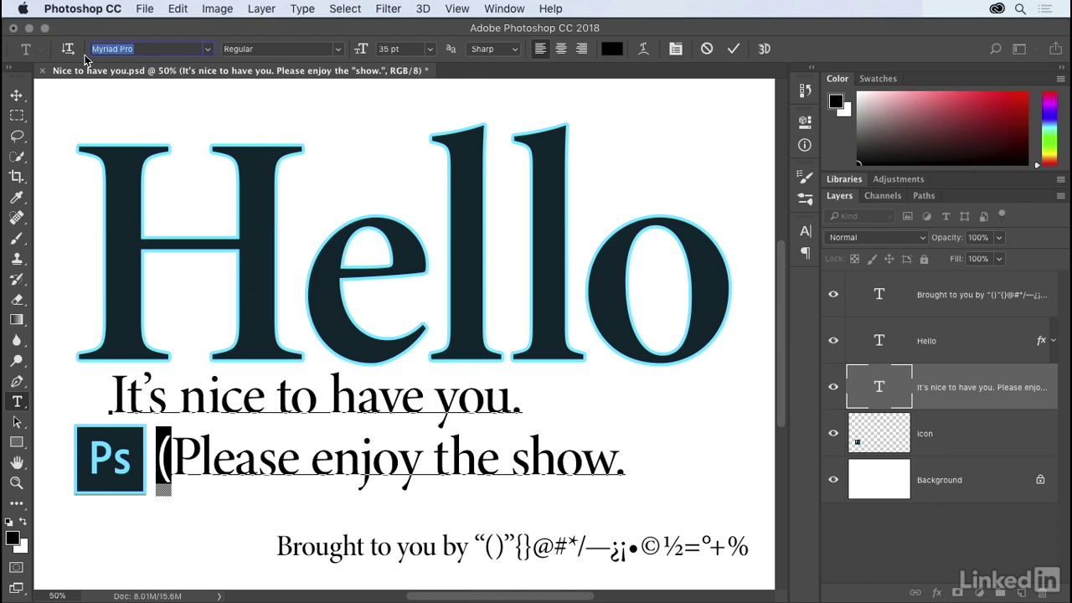
{"action": "type", "text": "minion"}
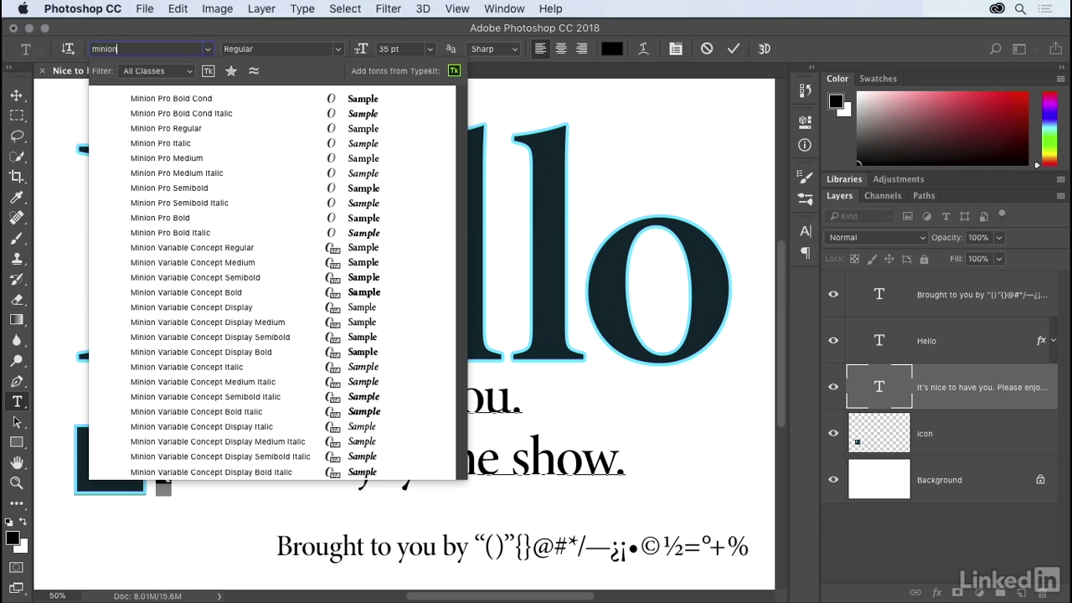
{"action": "type", "text": " pro"}
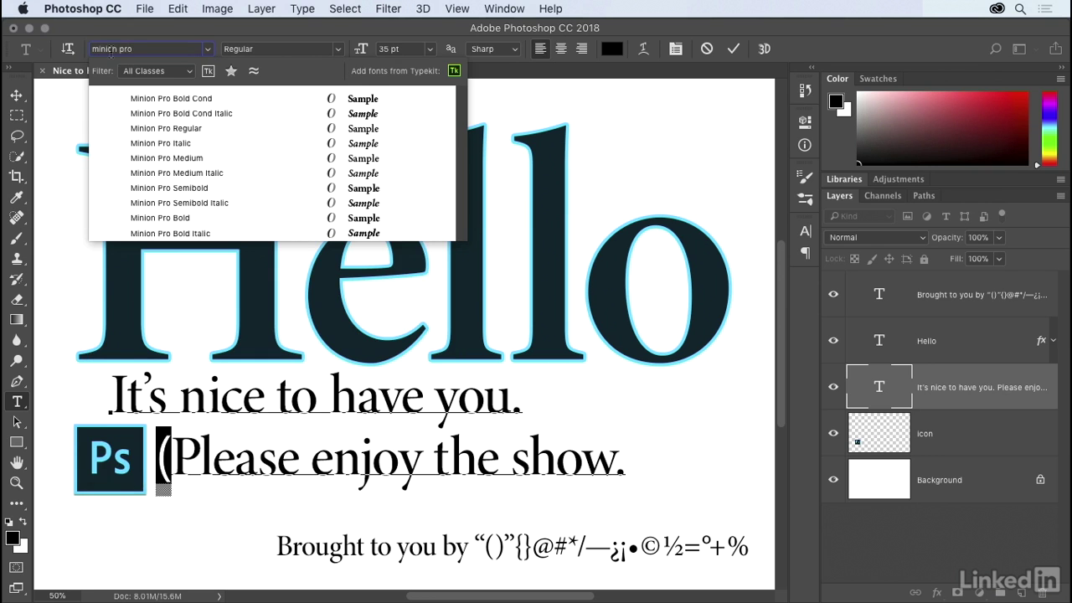
{"action": "left_click", "coordinate": [215, 135]}
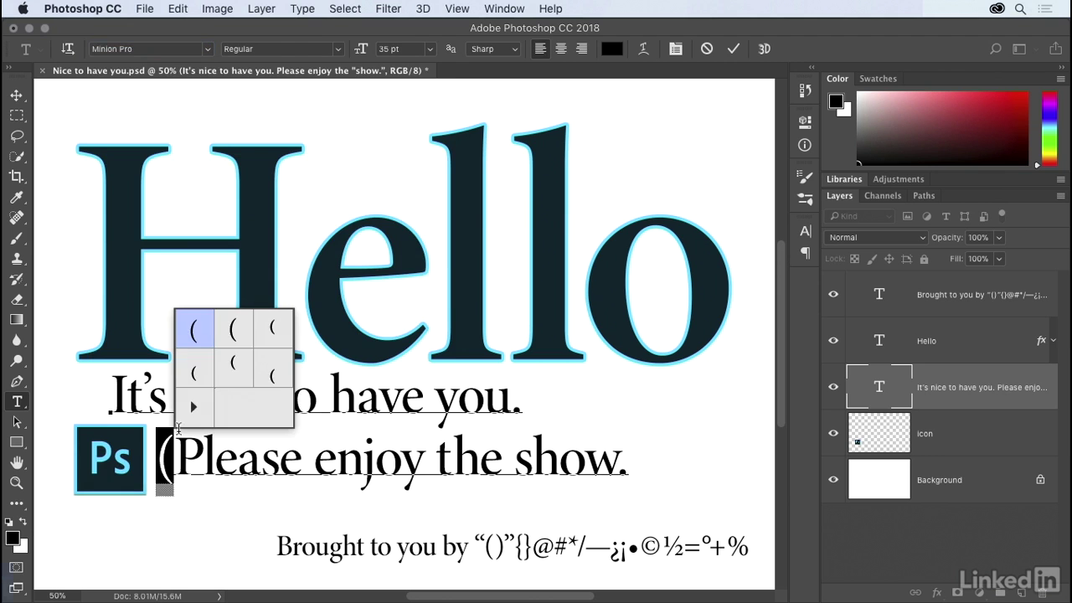
{"action": "key", "text": "super+c"}
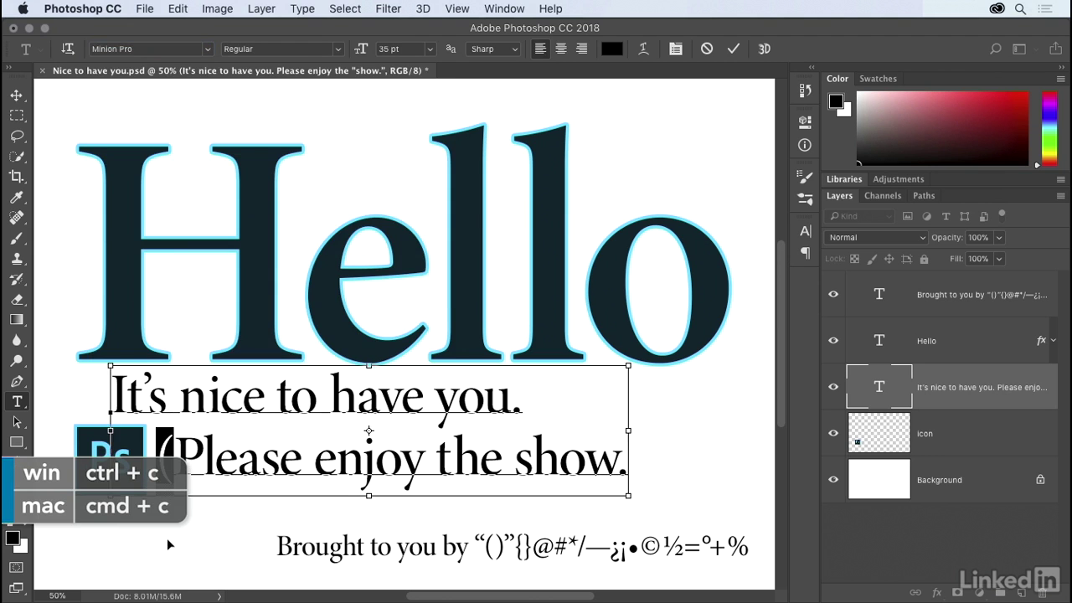
Paste the Minion Pro character before show, overtype it with an opening quote, and tighten its kerning.
{"action": "left_click", "coordinate": [514, 466]}
{"action": "key", "text": "super+v"}
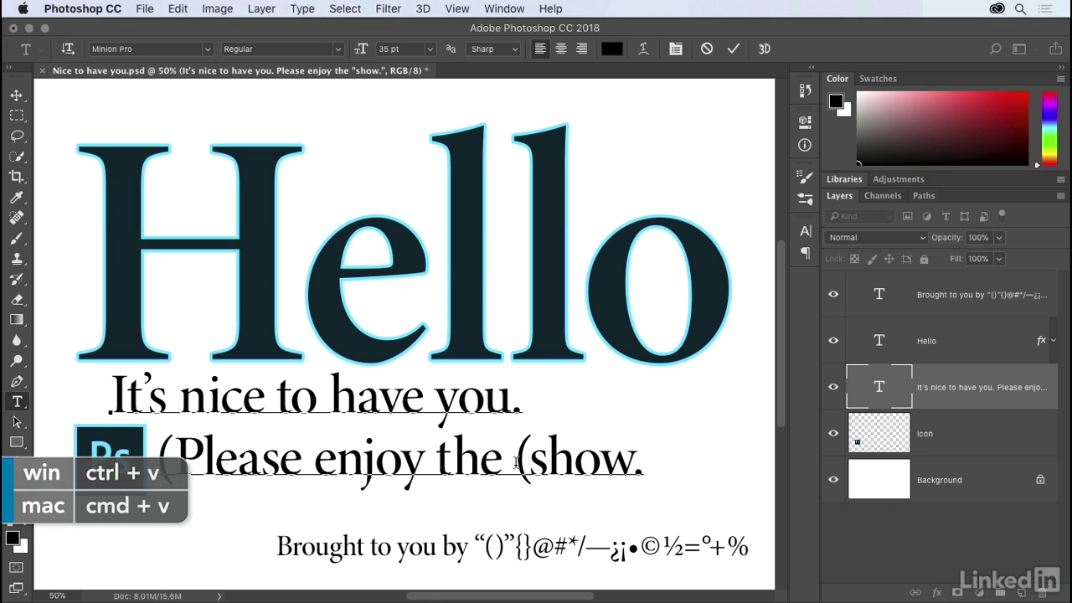
{"action": "key", "text": "shift+Left"}
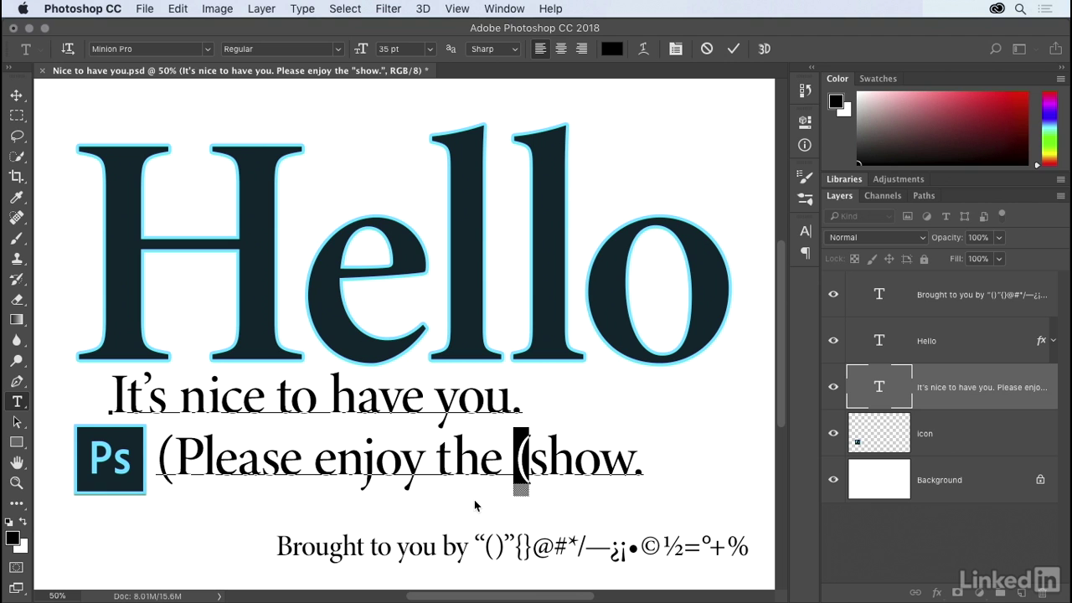
{"action": "type", "text": "\""}
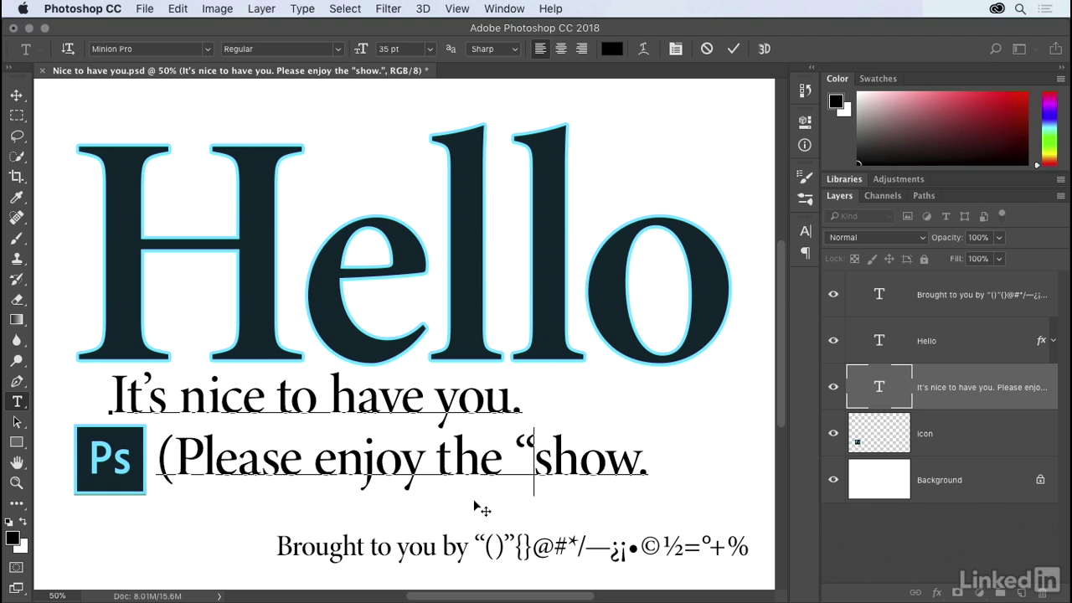
{"action": "left_click", "coordinate": [511, 469]}
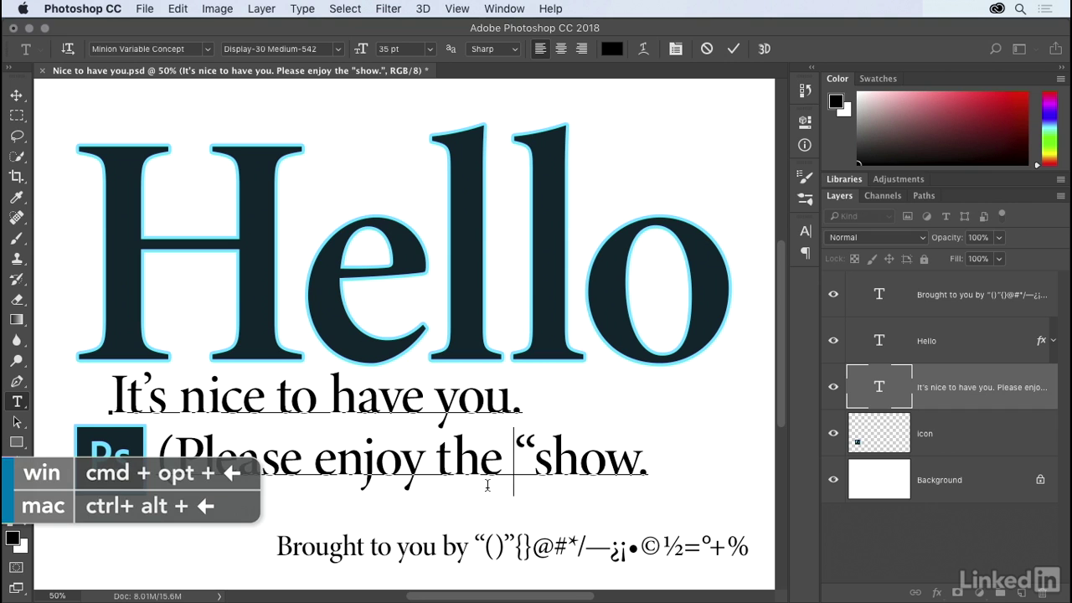
{"action": "key", "text": "super+alt+Left"}
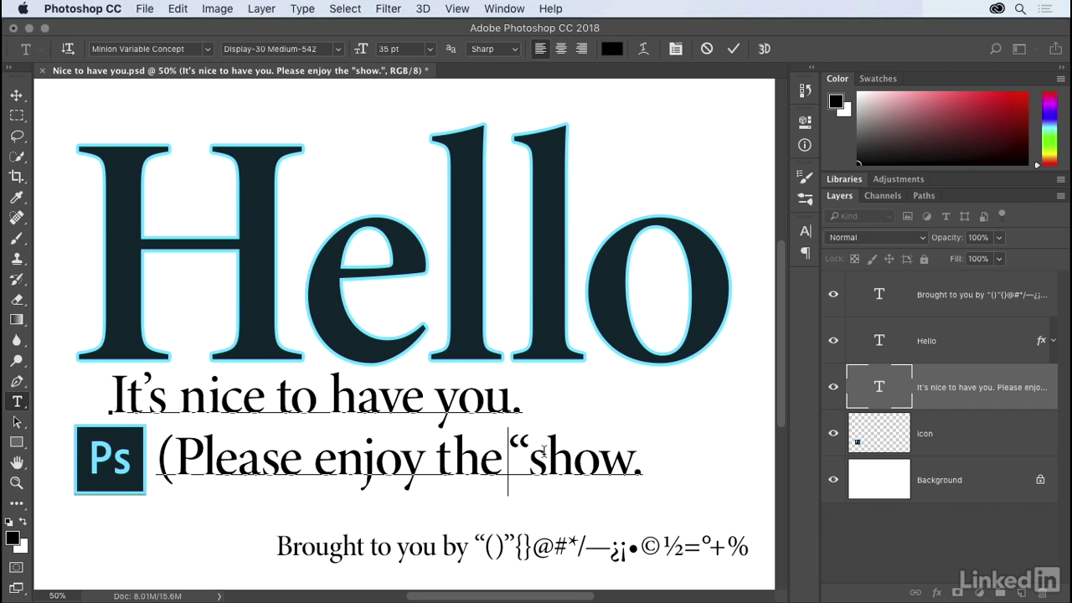
After 'show.', type a parenthesis and overtype it with '")' to close the quote and line.
{"action": "left_click", "coordinate": [637, 461]}
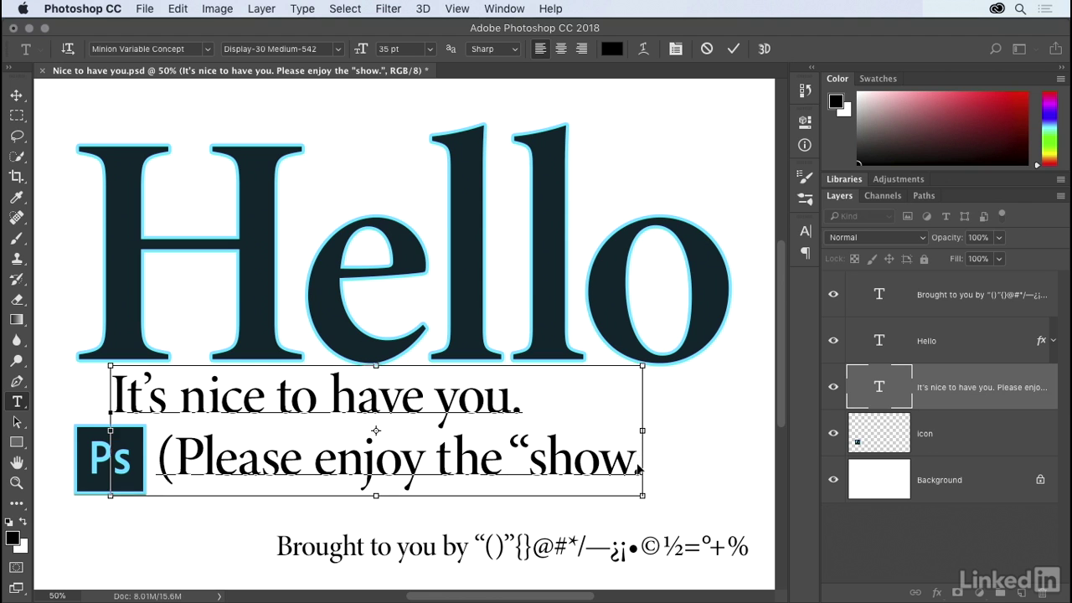
{"action": "type", "text": "("}
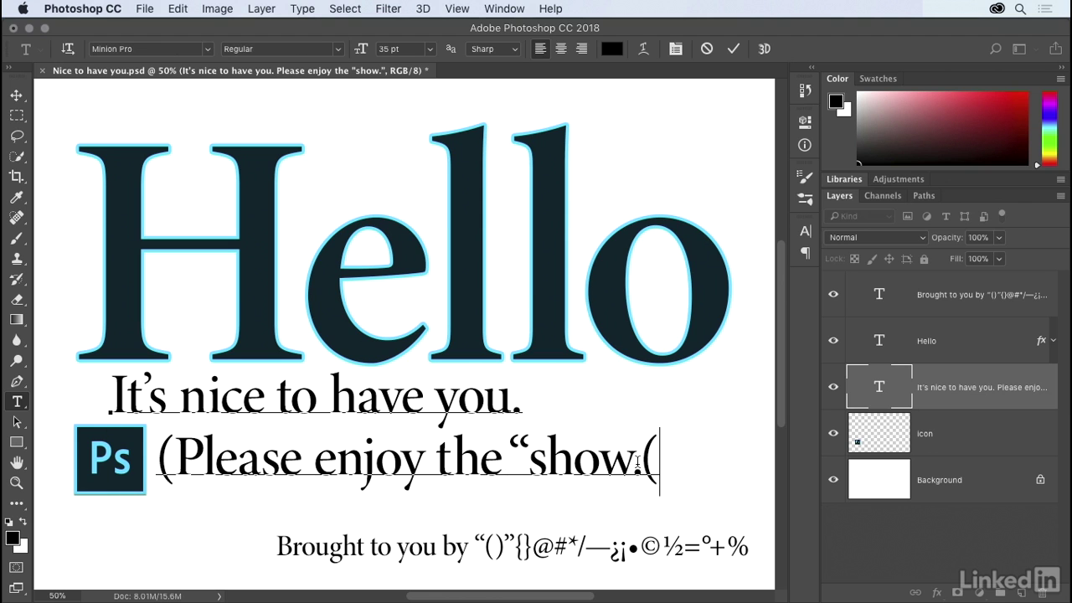
{"action": "key", "text": "shift+Left"}
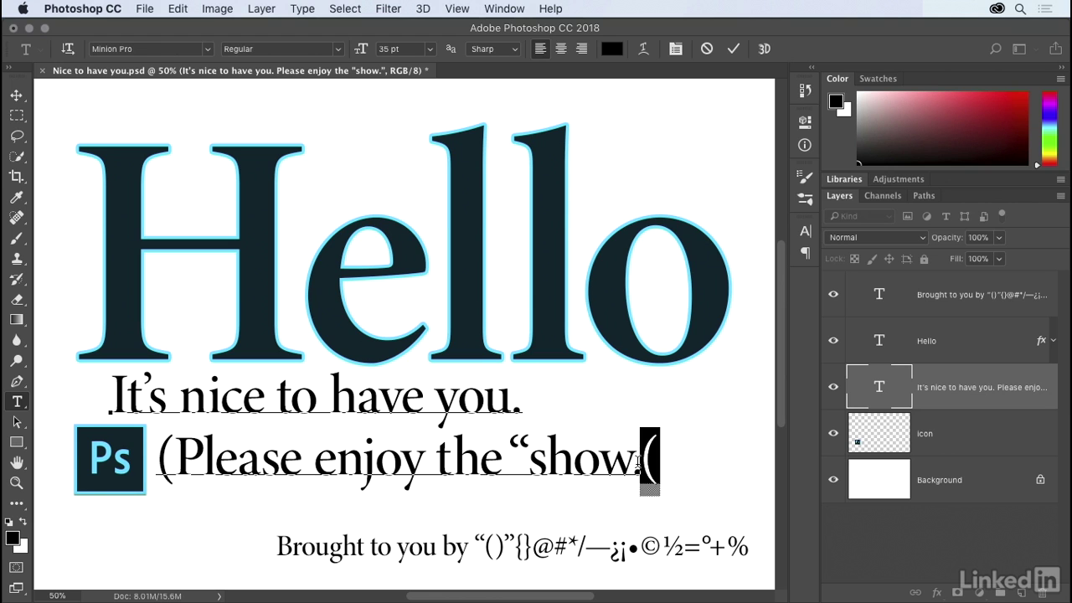
{"action": "type", "text": "\""}
{"action": "type", "text": ")"}
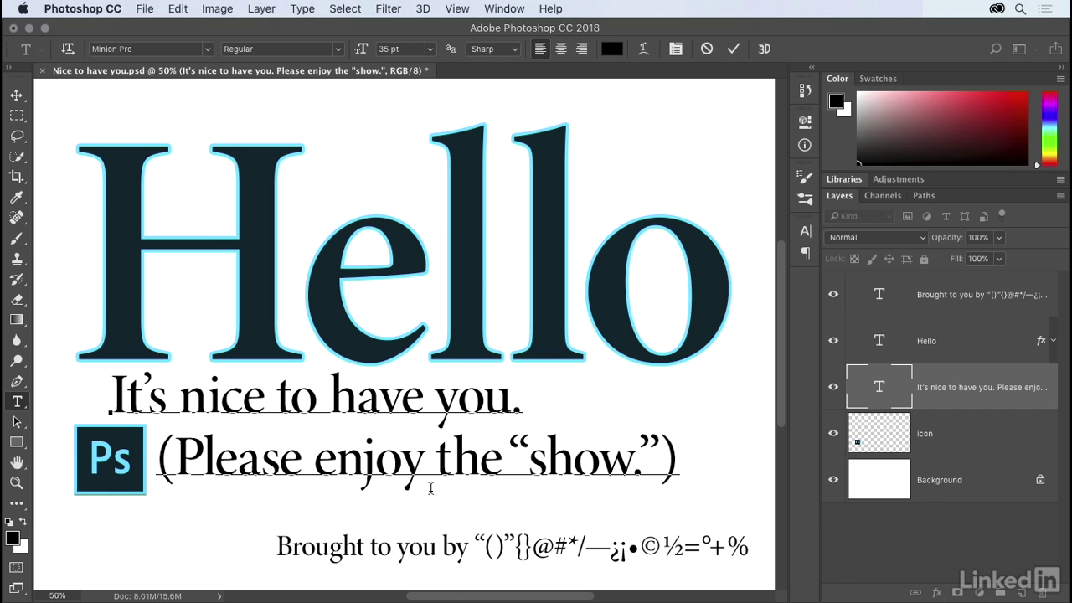
Commit the edit with Cmd+Enter so the layer is renamed 'It's nice to have you. (Please enjoy the “show.”)'.
{"action": "key", "text": "super+Return"}
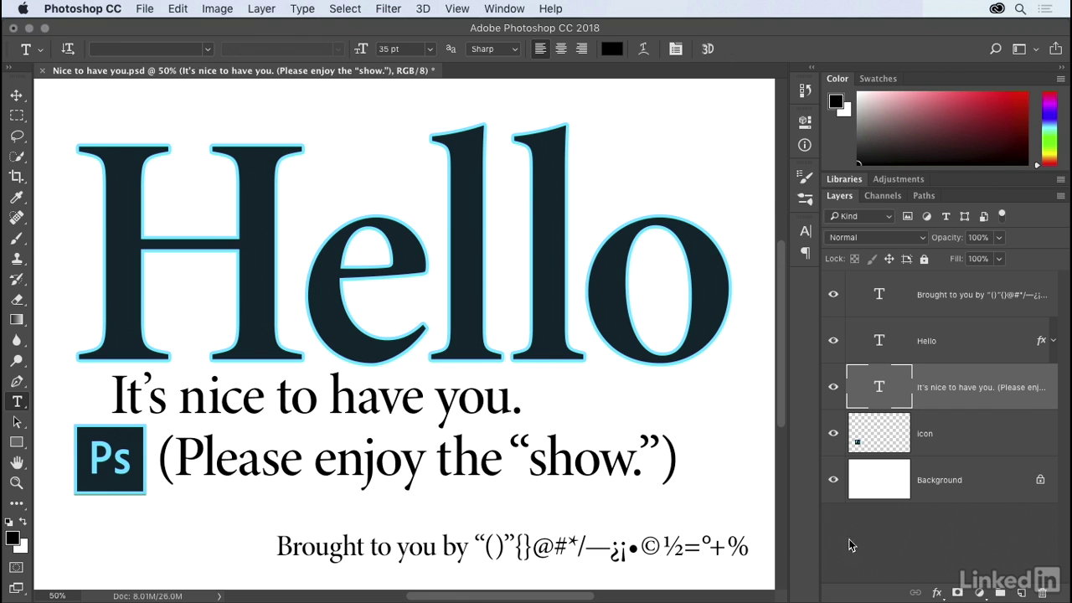